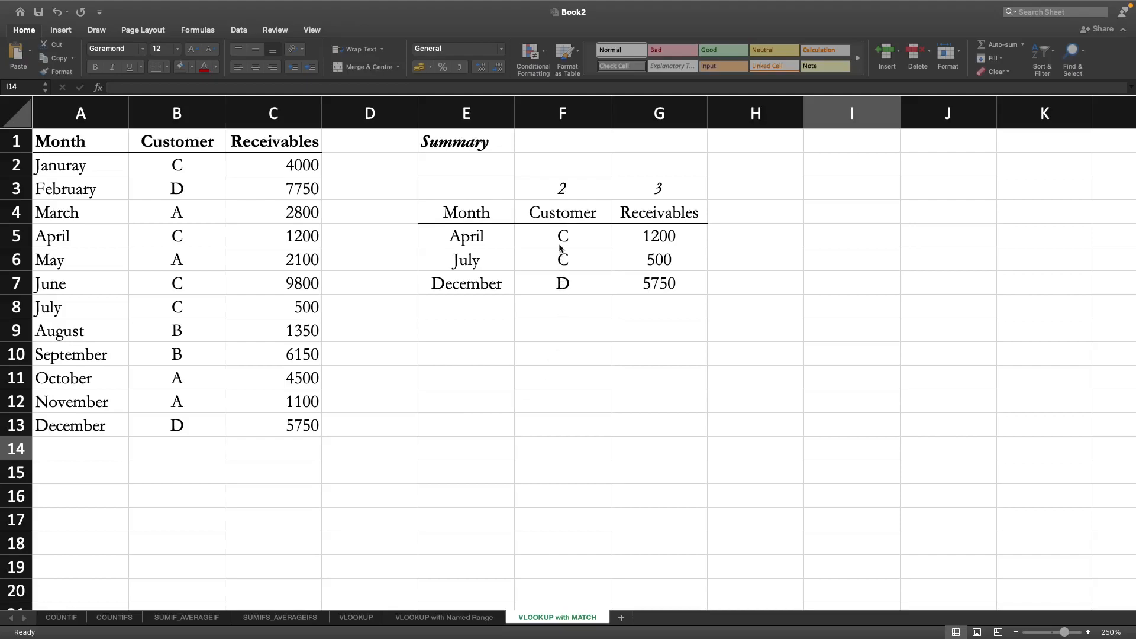
Step: Inspect the lookup formula in F5 and the source data range A2:C13 that it refers to
left_click(559, 237)
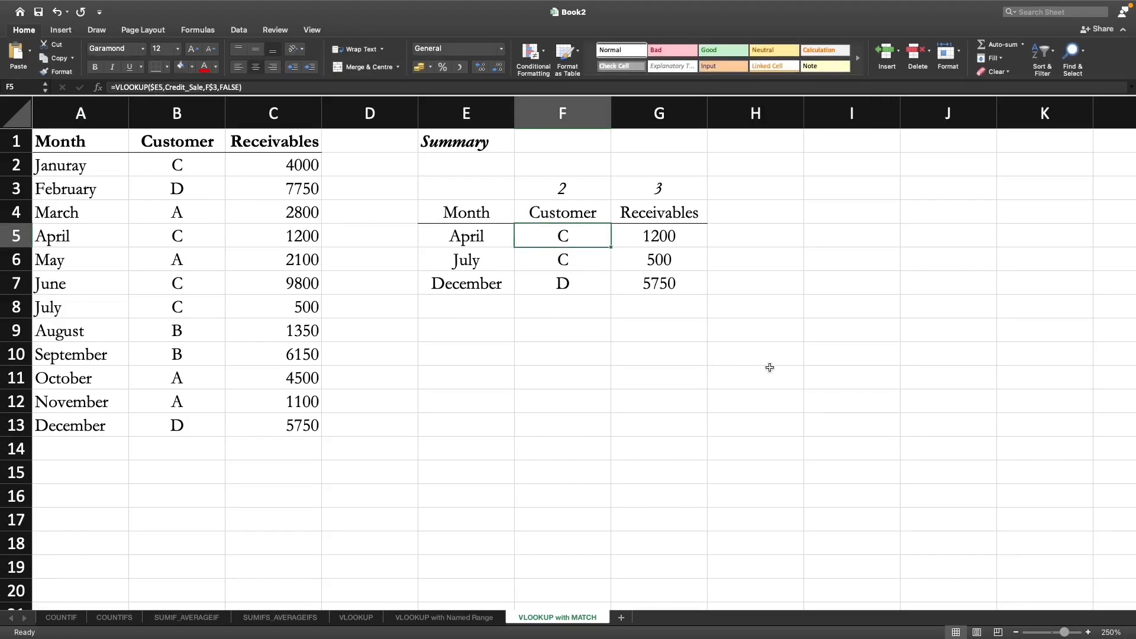
left_click_drag(62, 174, 266, 421)
left_click(613, 376)
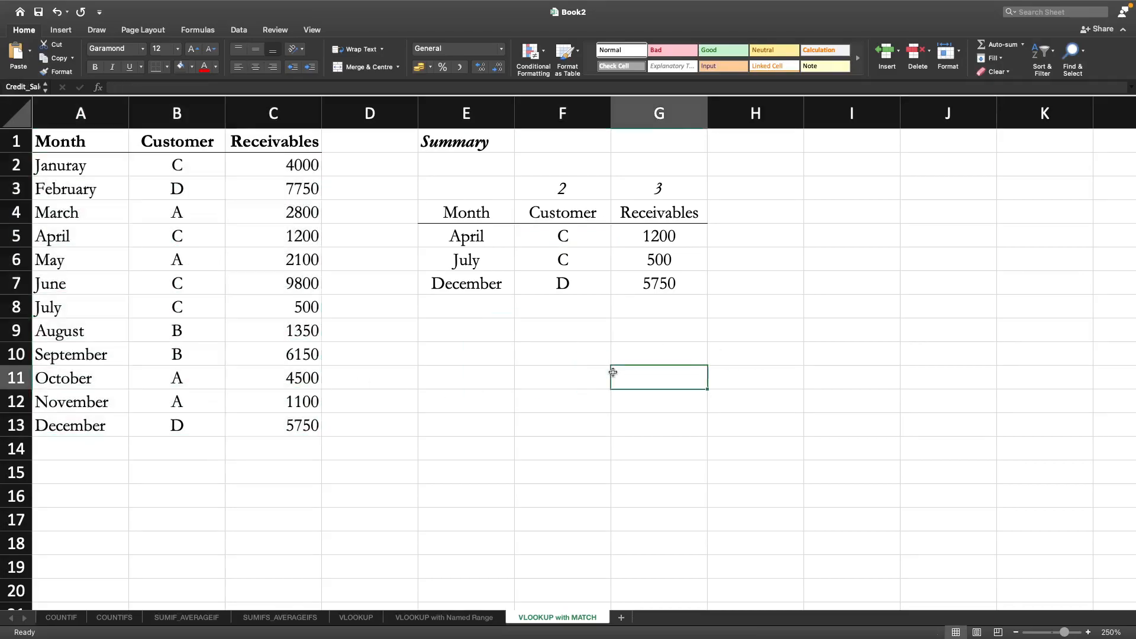
Step: Delete the helper column numbers in F3:G3 above the summary headers
left_click(559, 189)
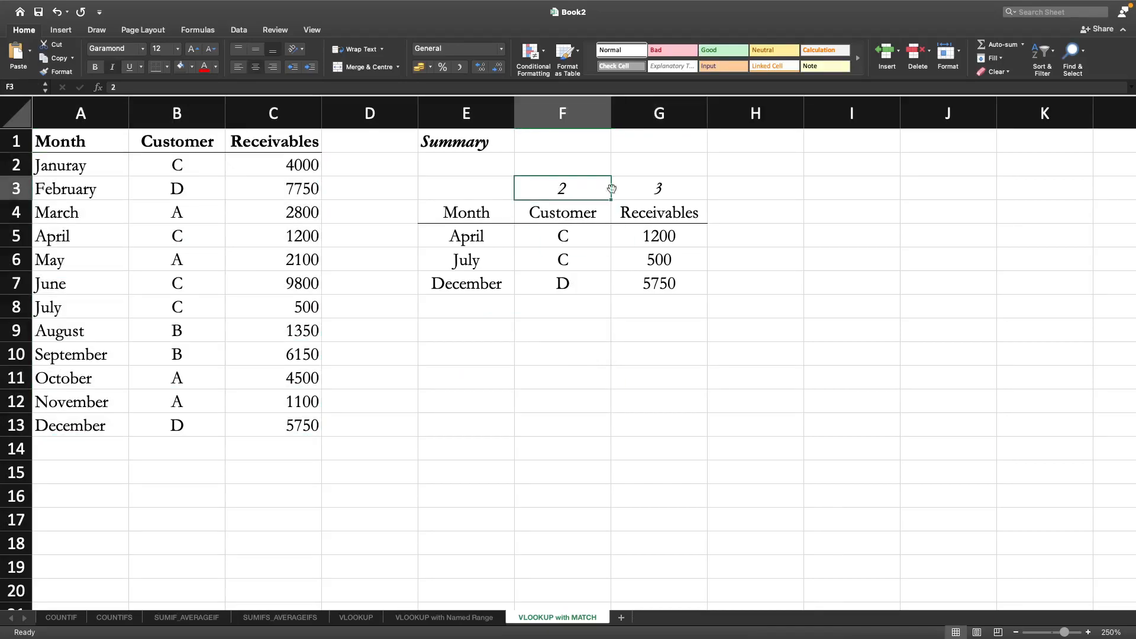
left_click(634, 189)
left_click_drag(551, 188, 646, 189)
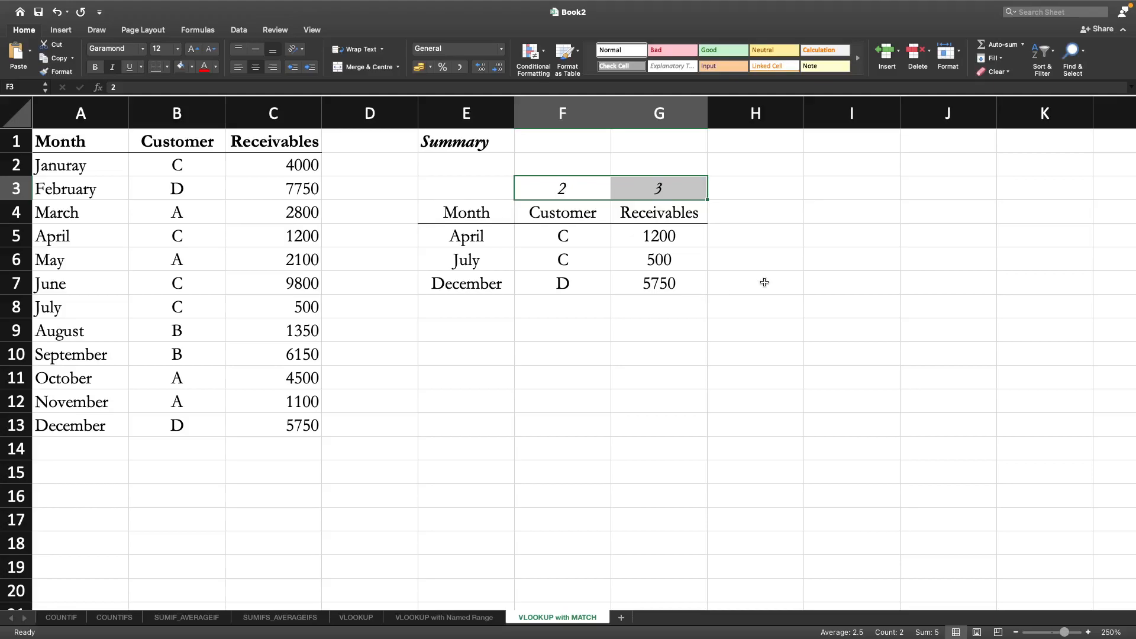
key("Delete")
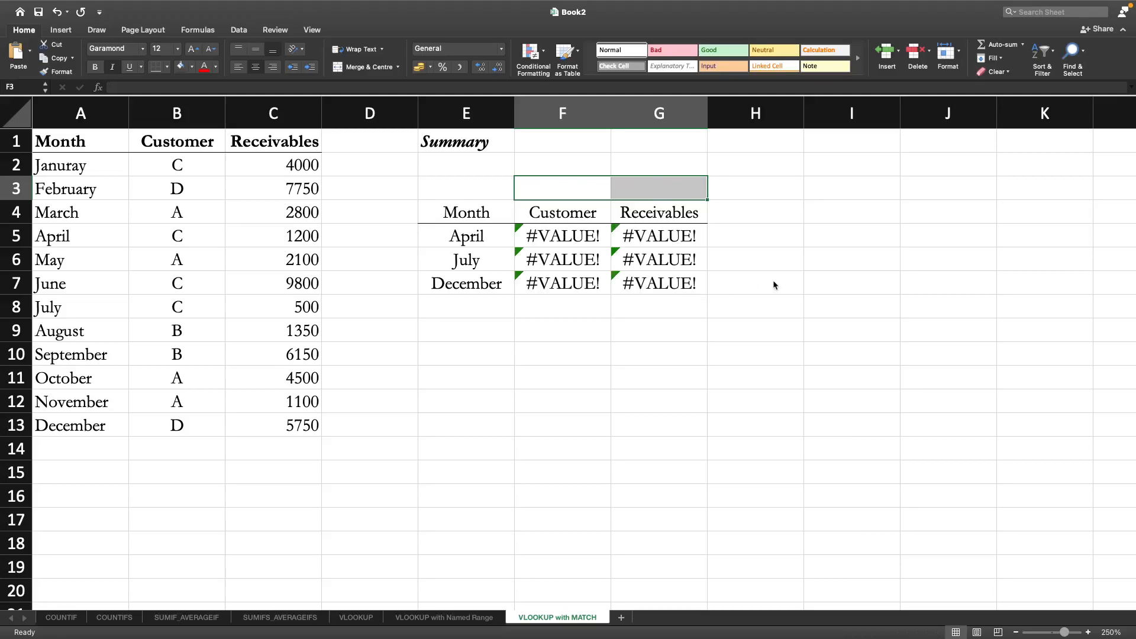
Step: Examine the F$3 column index argument of the VLOOKUP formula in F5 without changing it
left_click(569, 239)
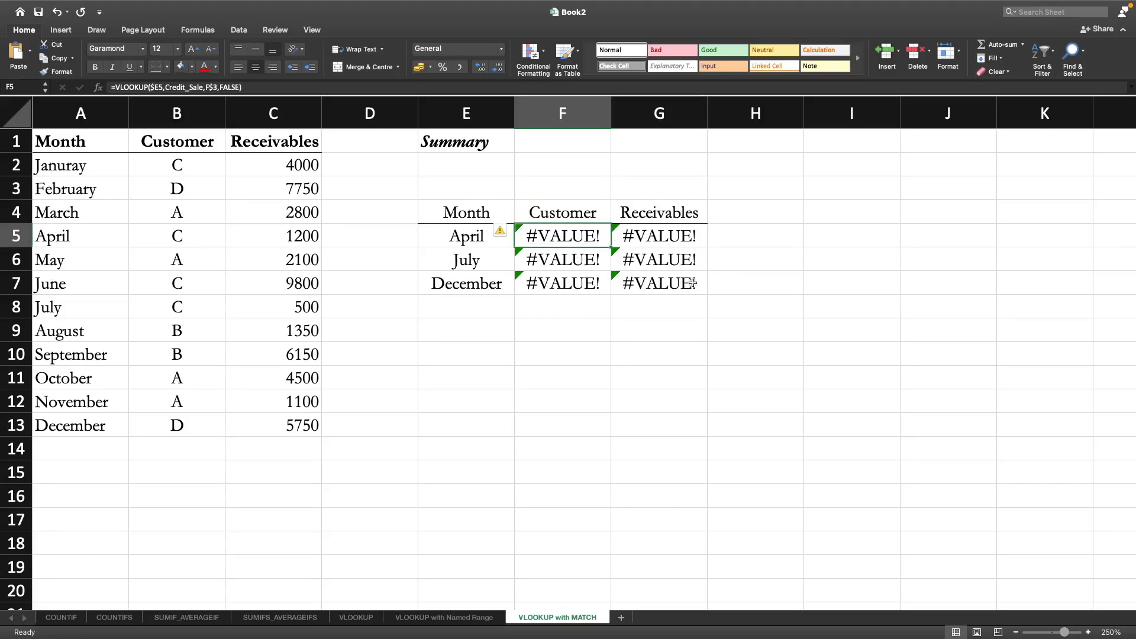
left_click(209, 88)
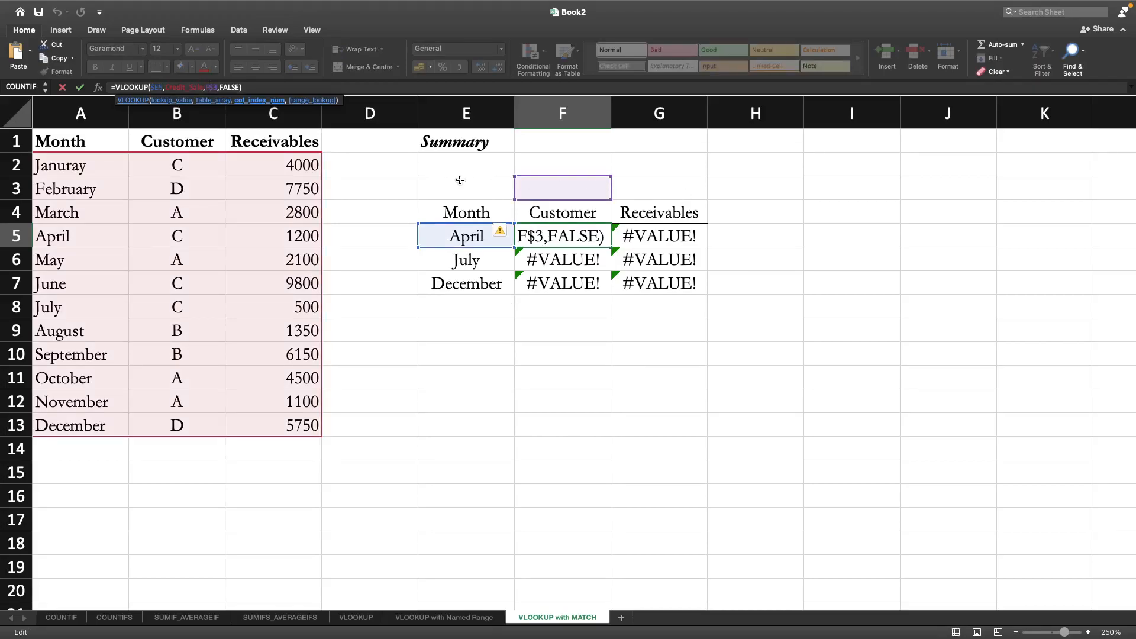
left_click(206, 88)
key("shift+Right")
key("shift+Right")
key("shift+Right")
key("Escape")
left_click(717, 358)
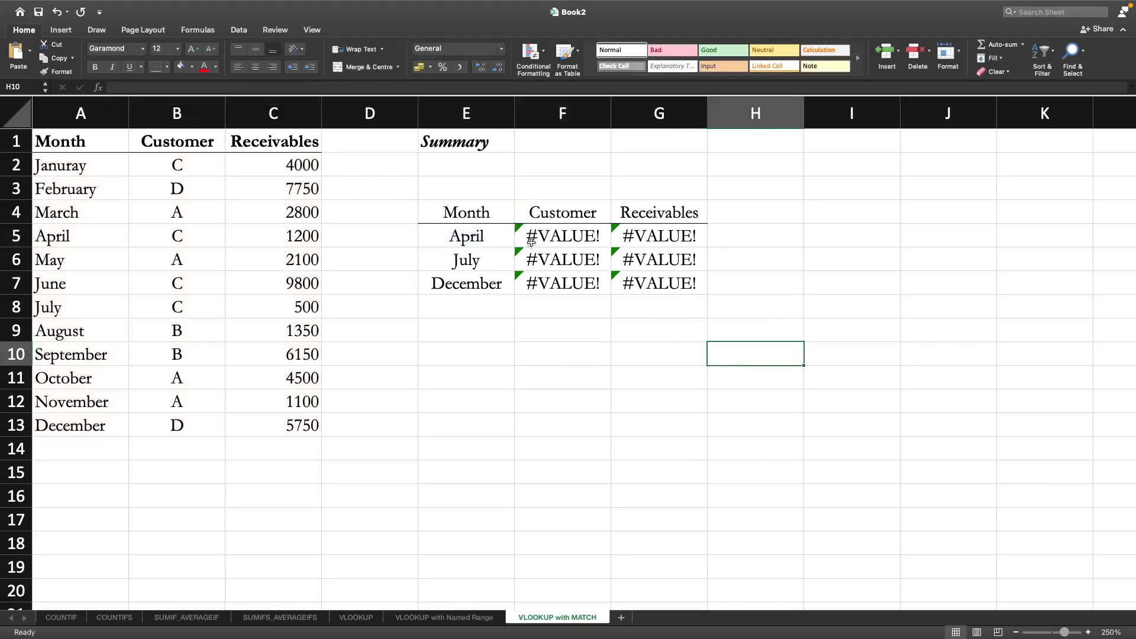
Step: Replace the F$3 column index in F5's VLOOKUP with a MATCH function whose lookup value is F$4
double_click(558, 236)
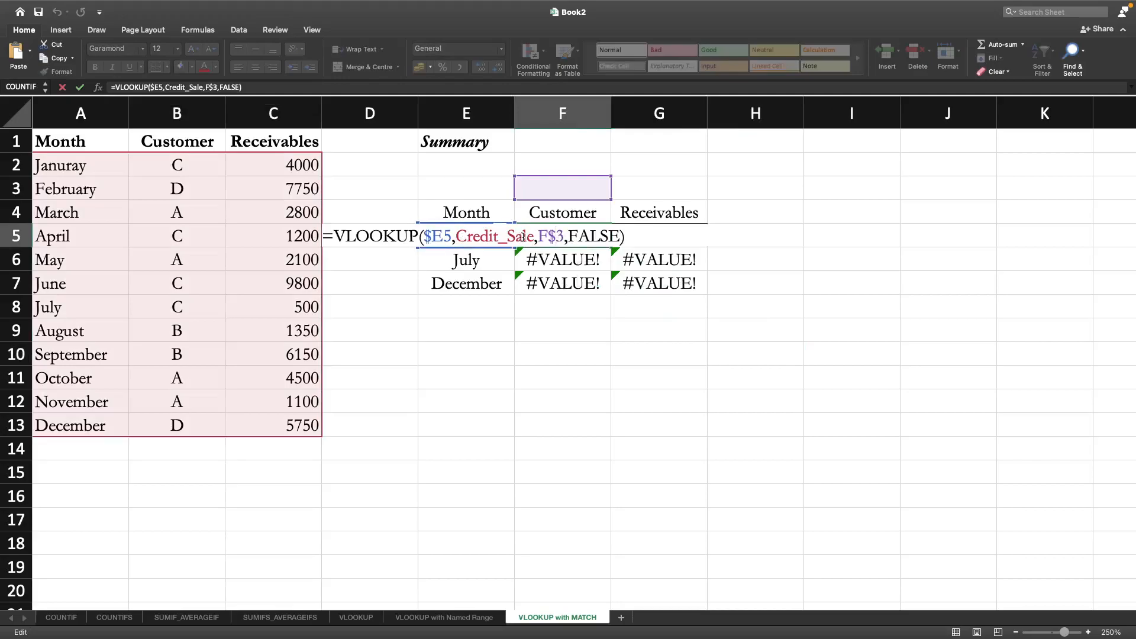
left_click_drag(538, 236, 563, 236)
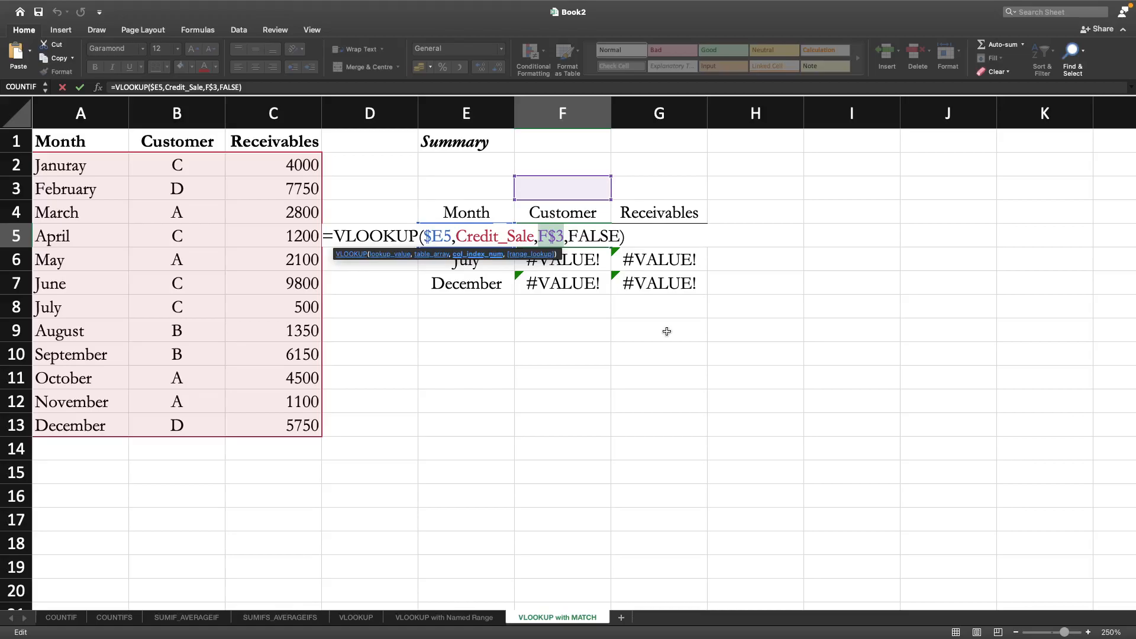
key("BackSpace")
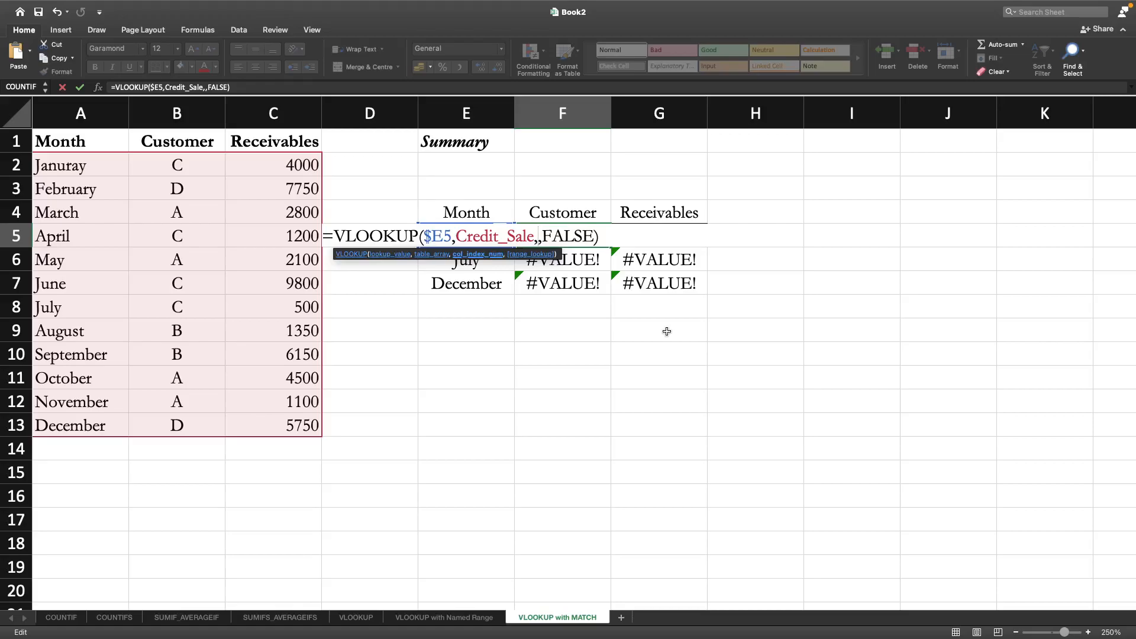
type("MATCH")
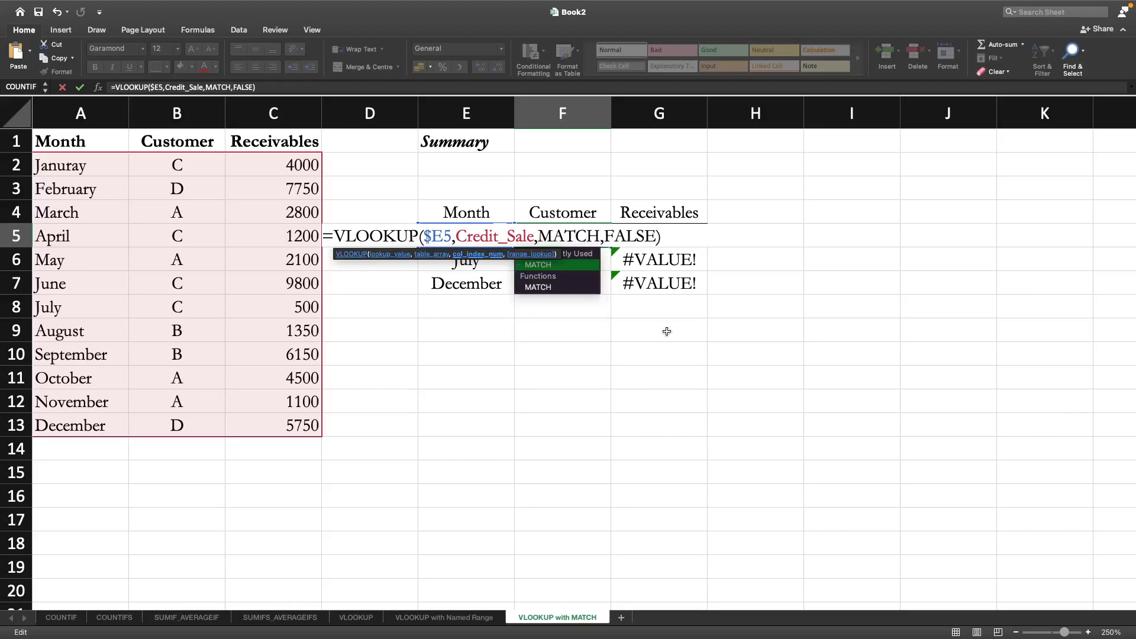
type("(")
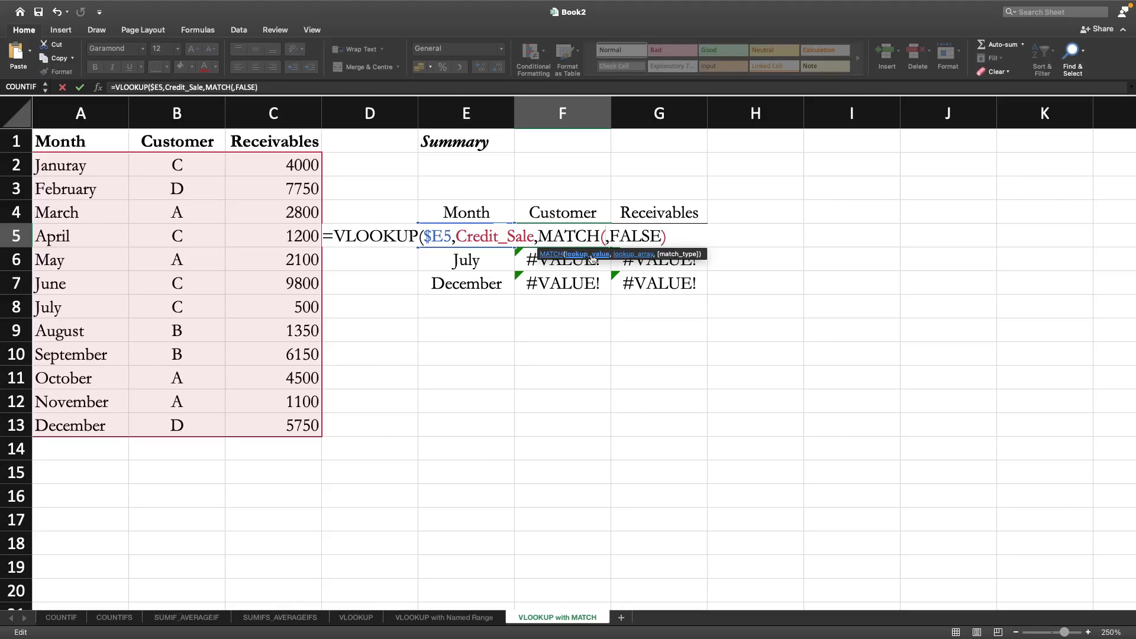
left_click(563, 214)
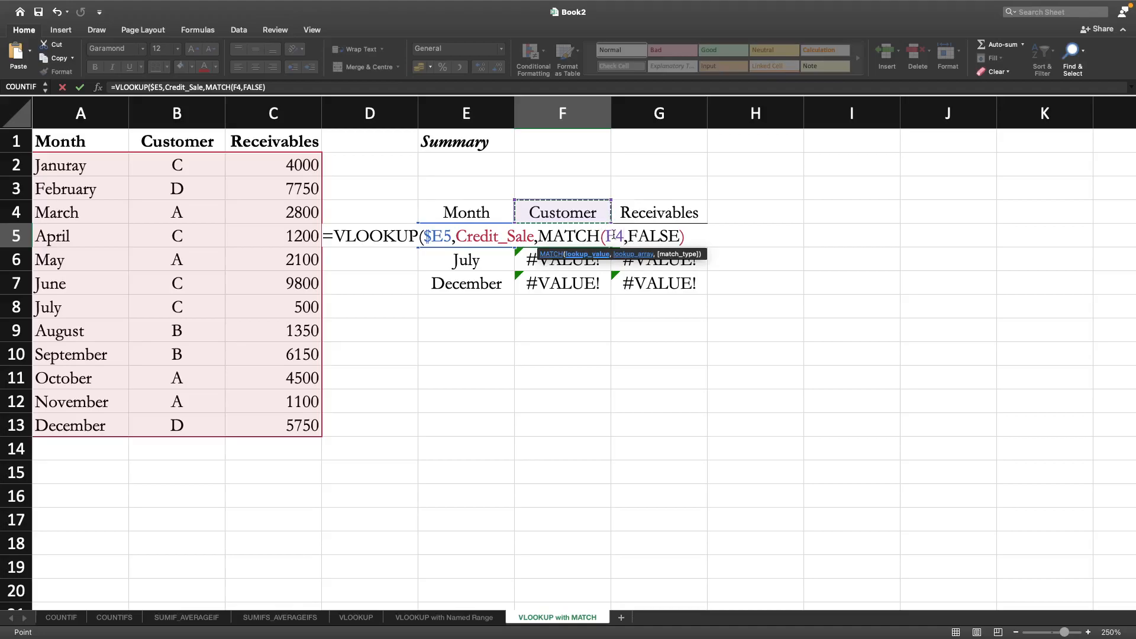
left_click(616, 236)
type("$")
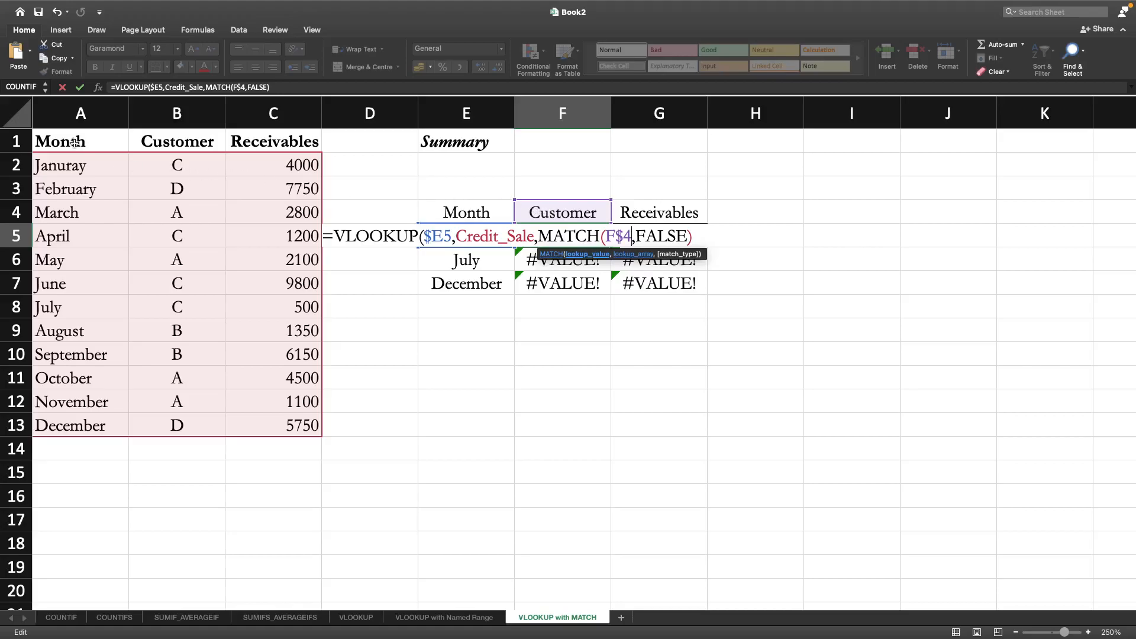
key("Return")
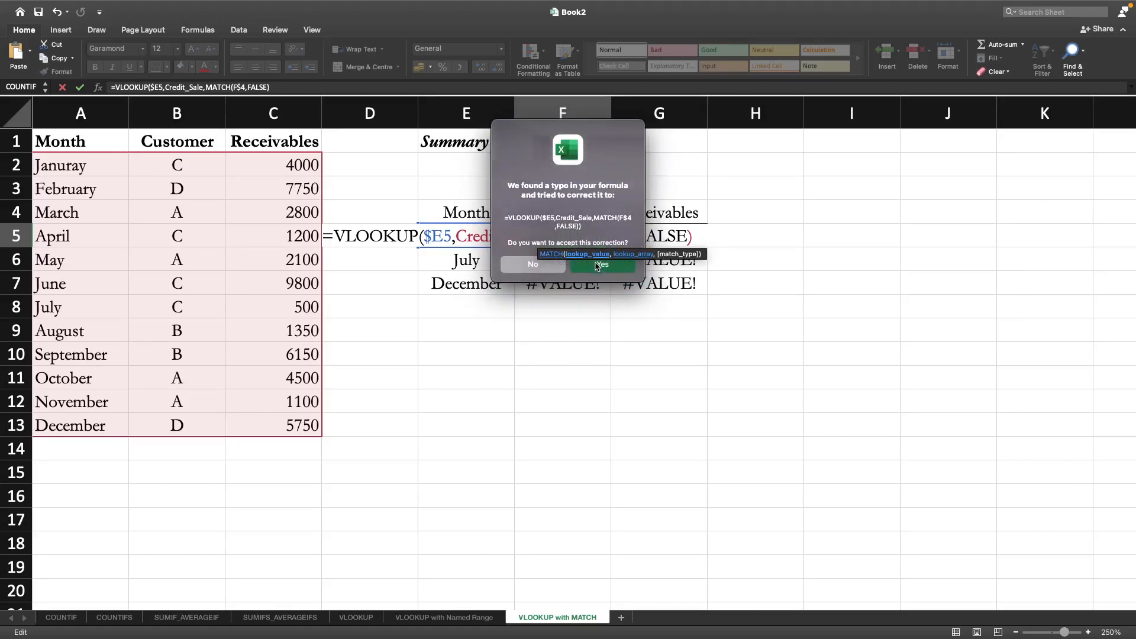
left_click(537, 267)
left_click(593, 238)
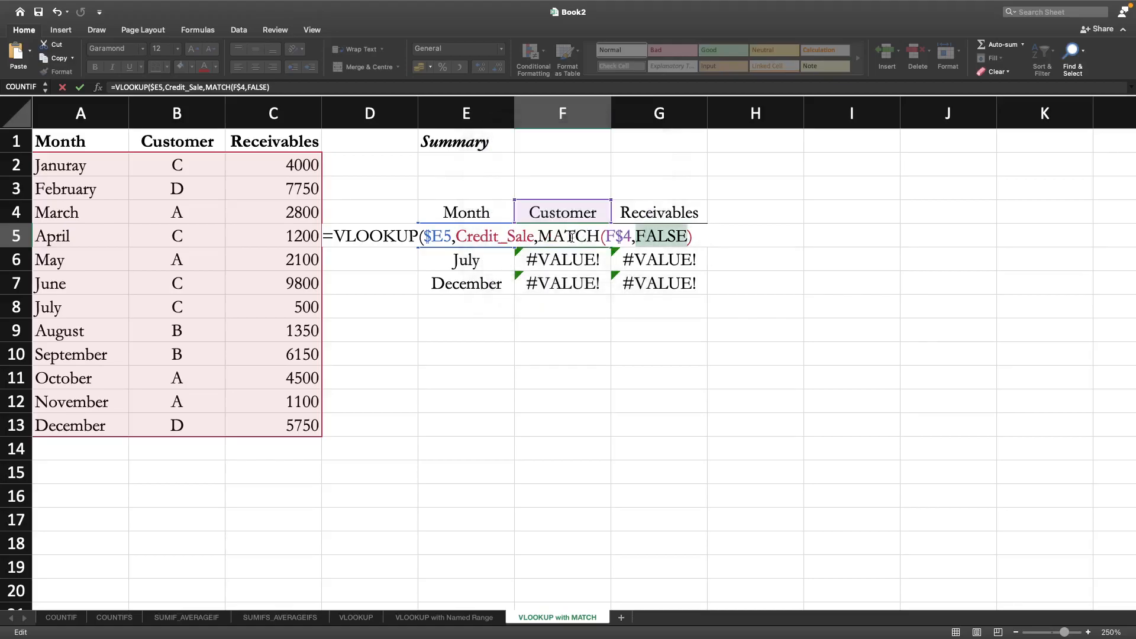
Step: Add the source table's header range A1:C1 as the lookup array of the MATCH function in F5
left_click(631, 237)
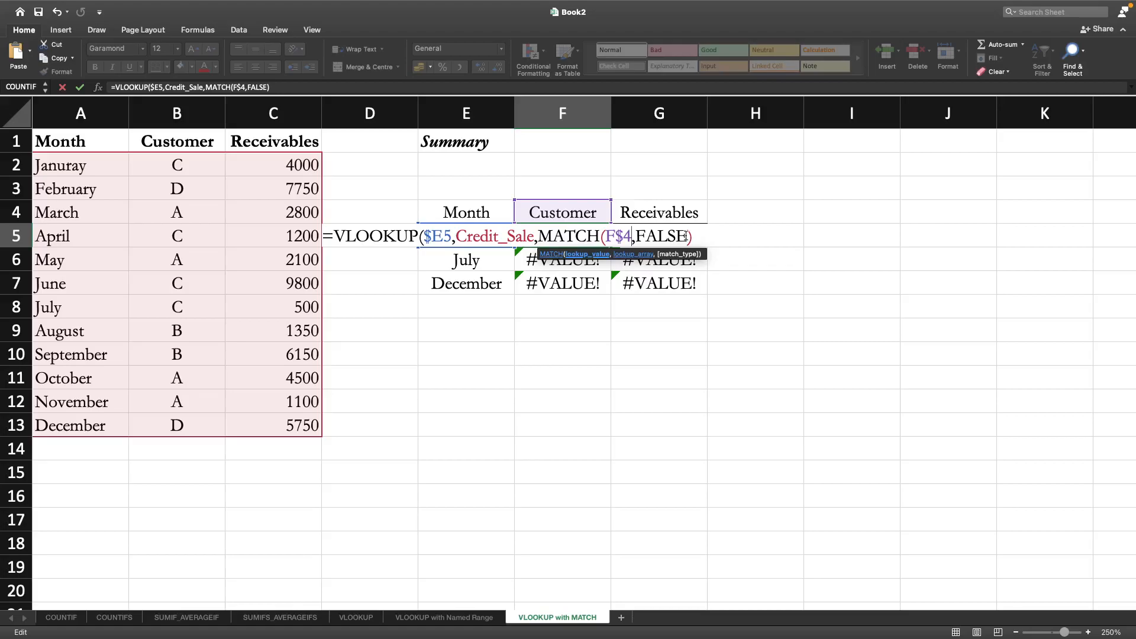
type(",")
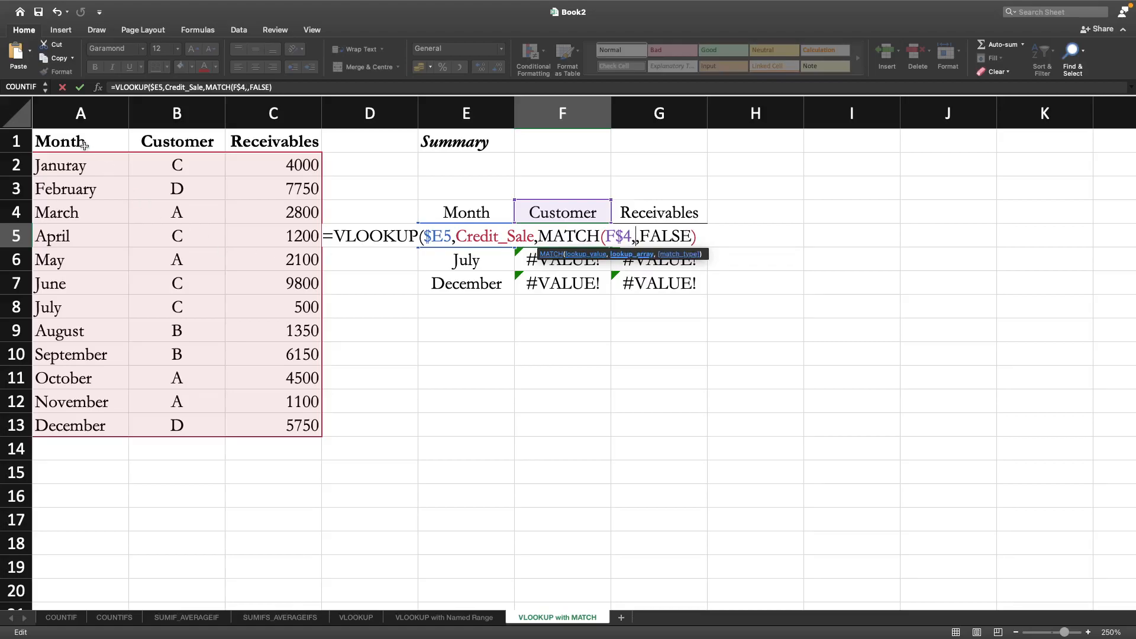
left_click(112, 143)
left_click_drag(112, 143, 242, 141)
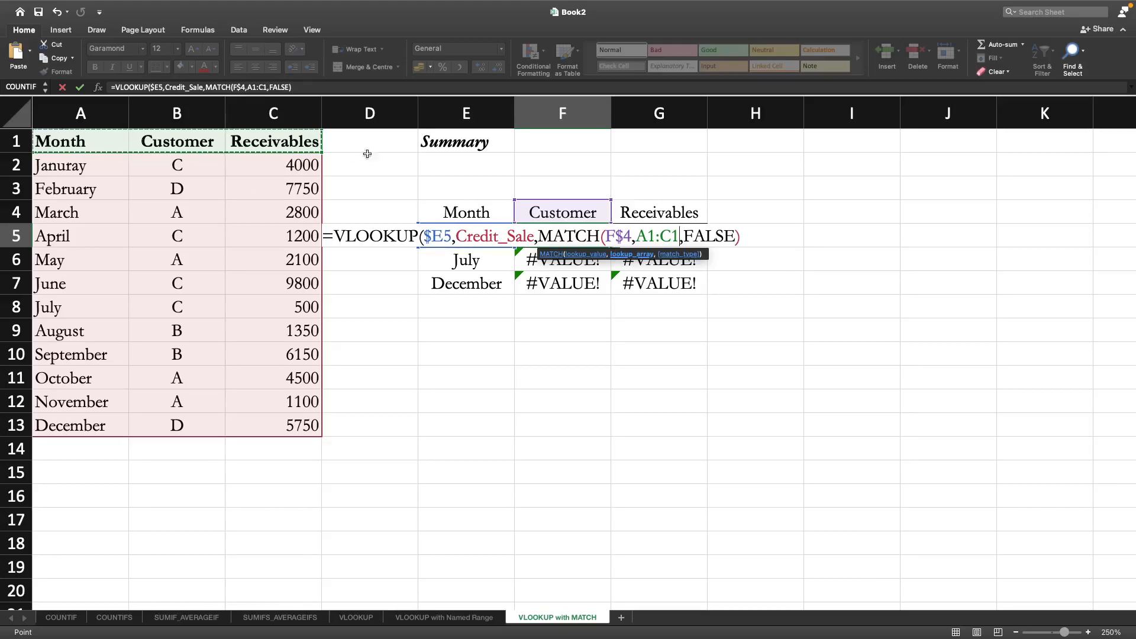
Step: Make the MATCH lookup array in F5 absolute as $A$1:$C$1
left_click(639, 236)
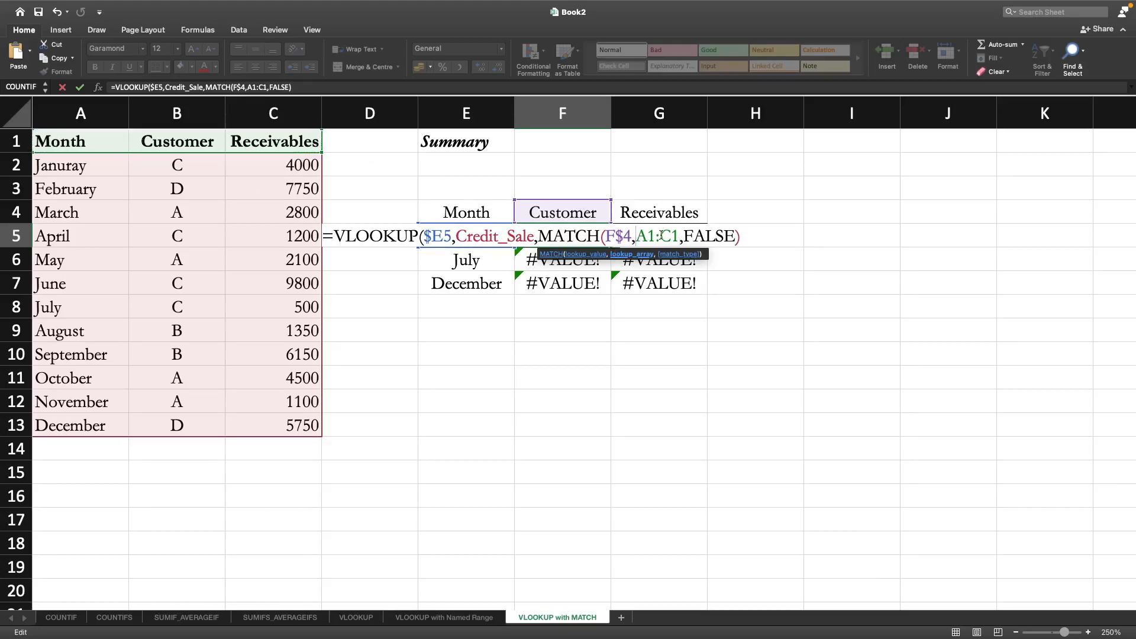
type("$")
left_click(656, 235)
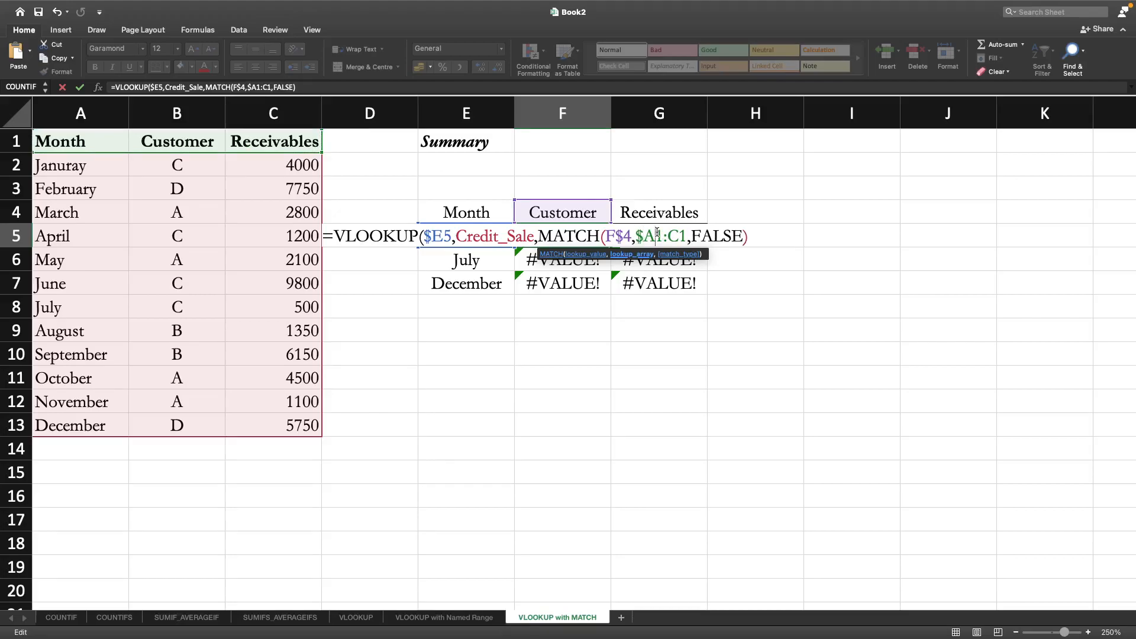
type("$")
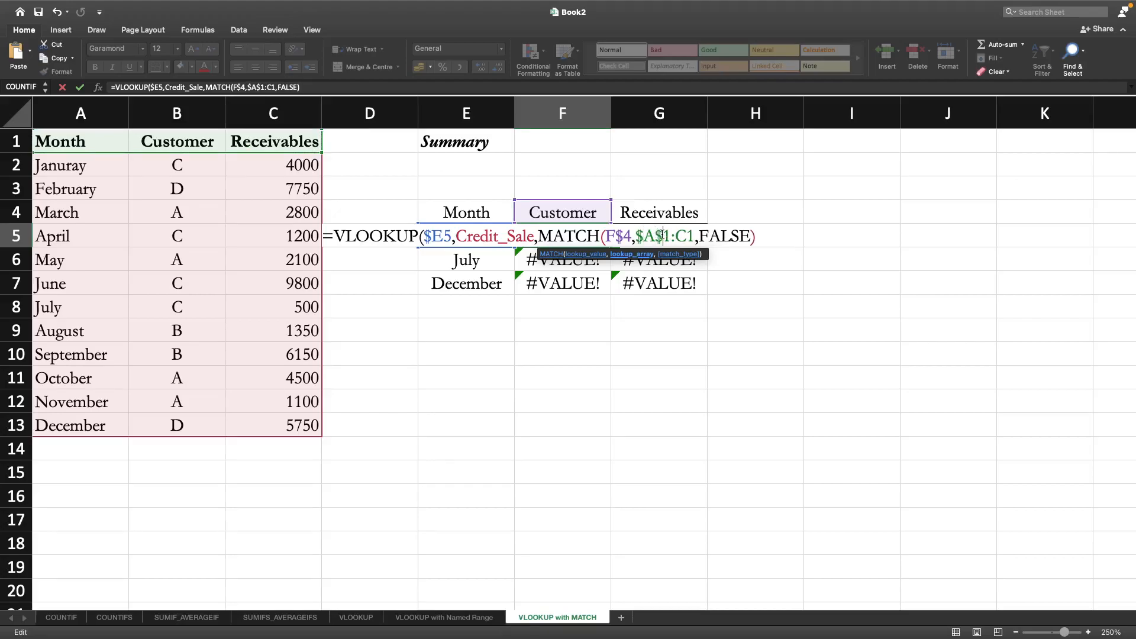
left_click(675, 236)
type("$")
left_click(694, 236)
type("$4")
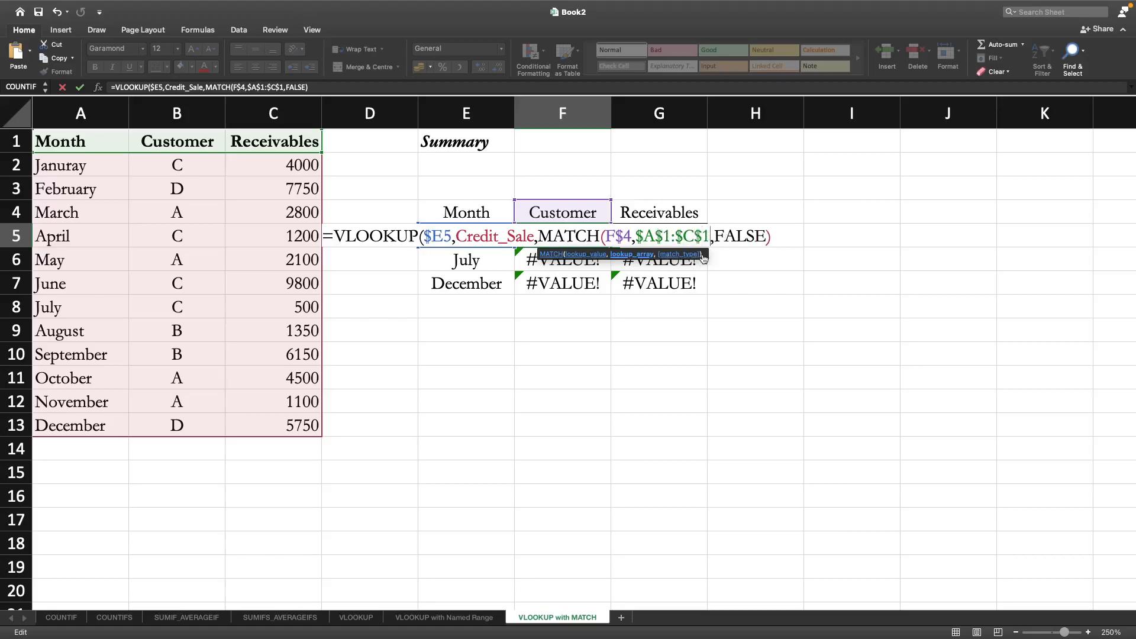
Step: Set the MATCH type to 0 for an exact match, close the function and commit the formula in F5
type(",")
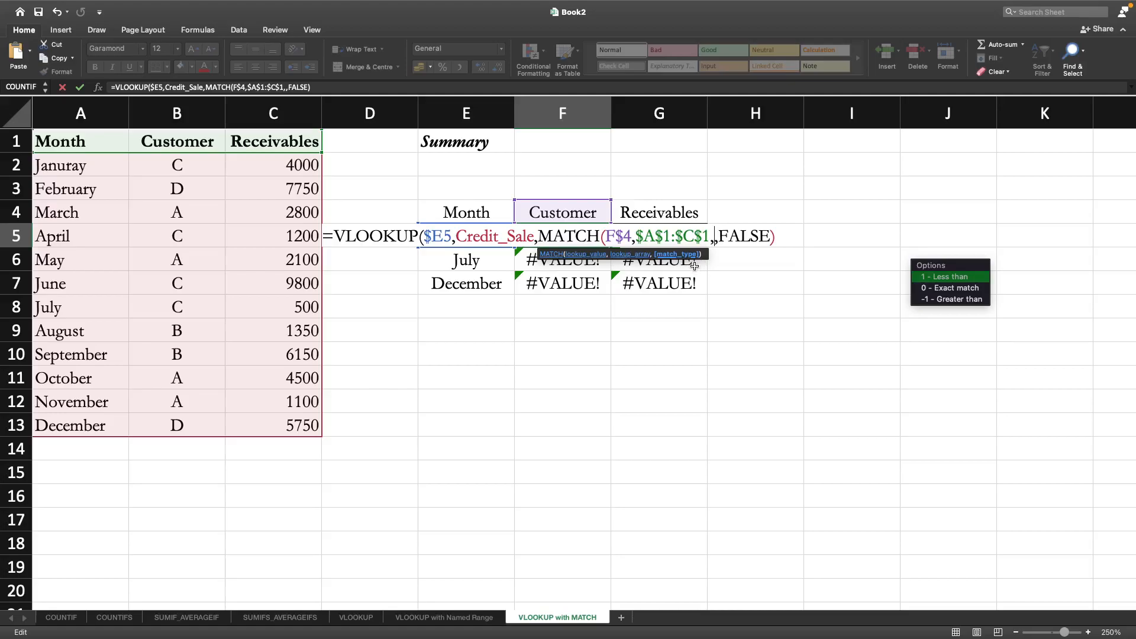
type("0")
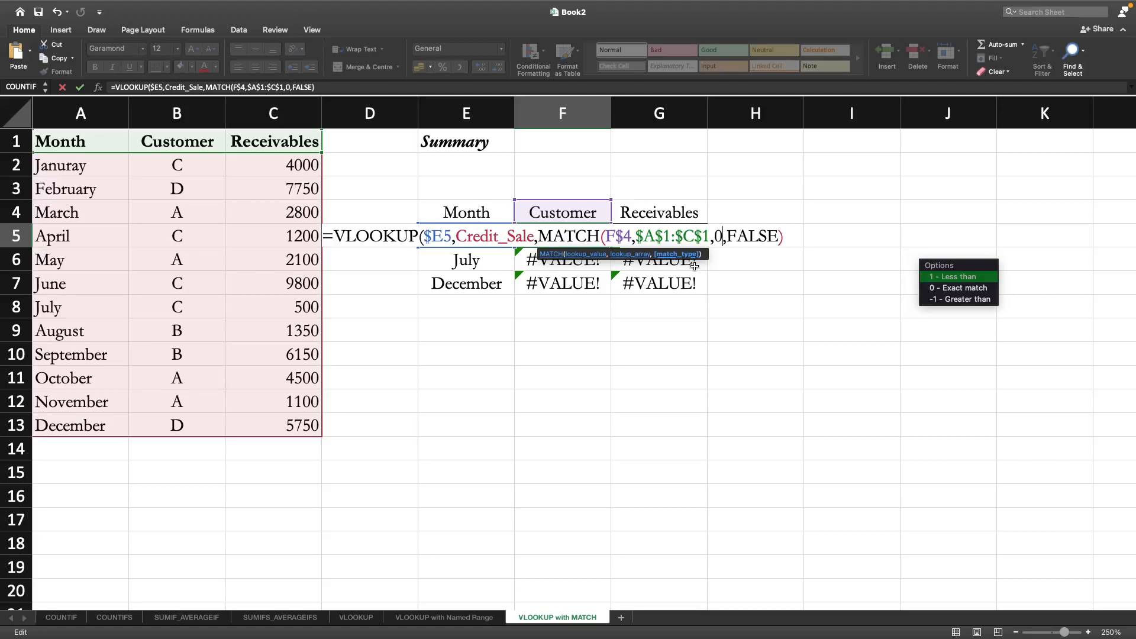
type(")")
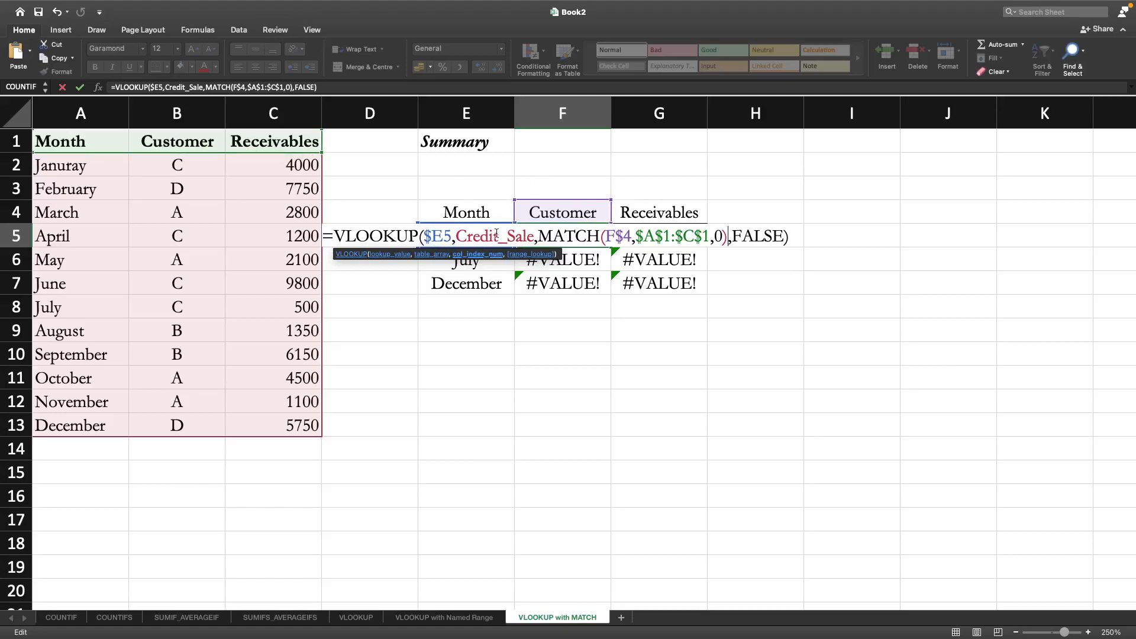
left_click(793, 235)
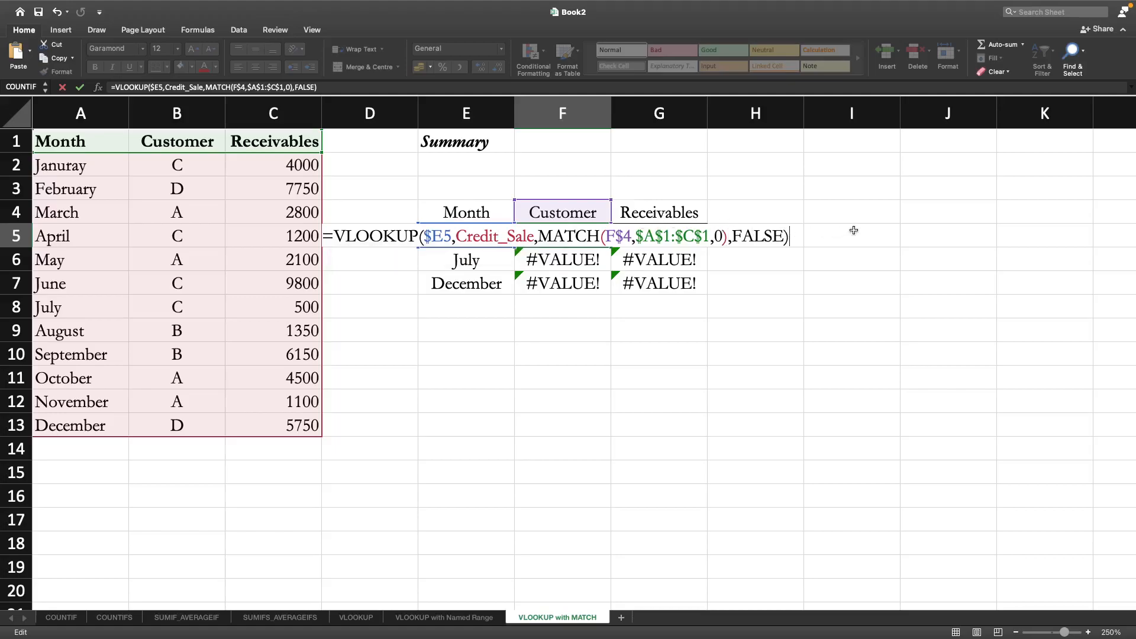
key("Return")
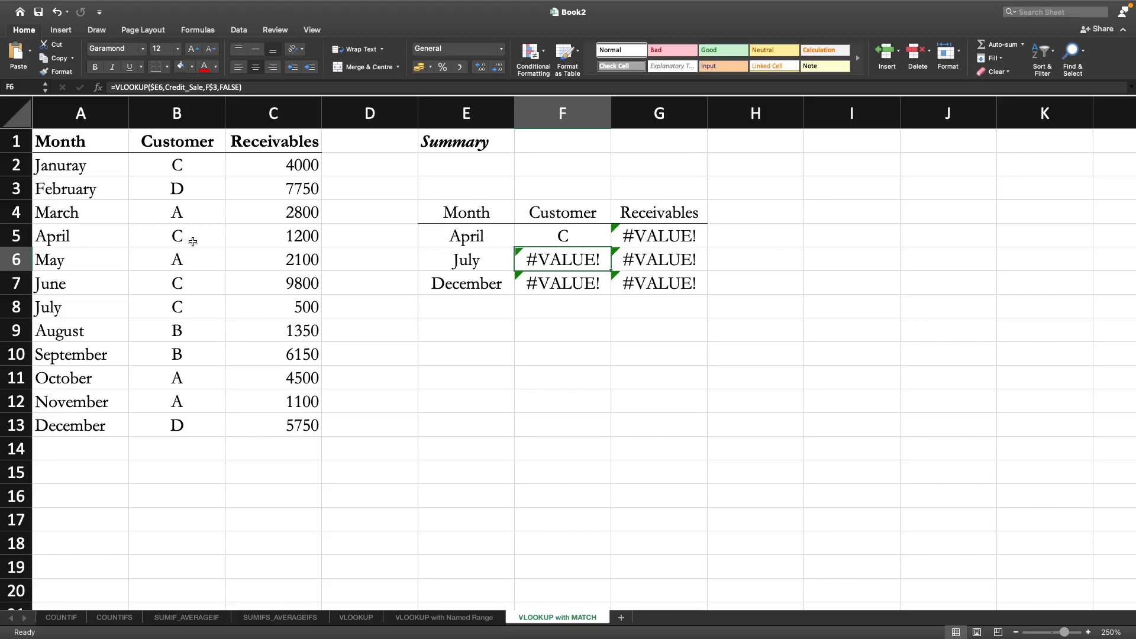
Step: Fill the F5 formula across the rest of the summary table, covering F5:G7
left_click(589, 238)
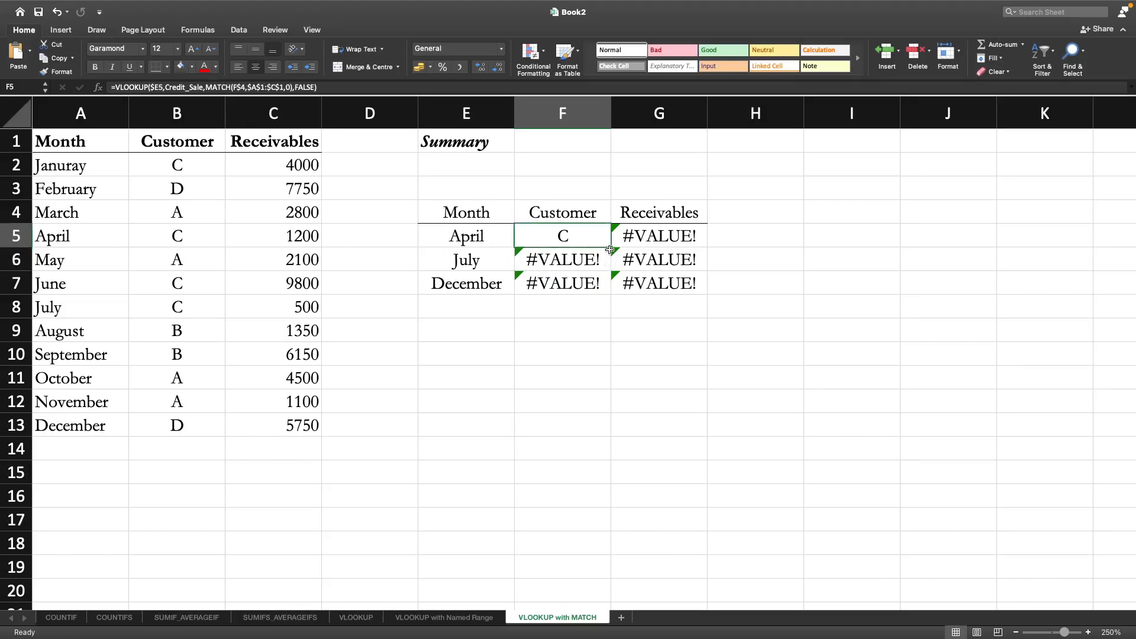
left_click_drag(611, 247, 707, 289)
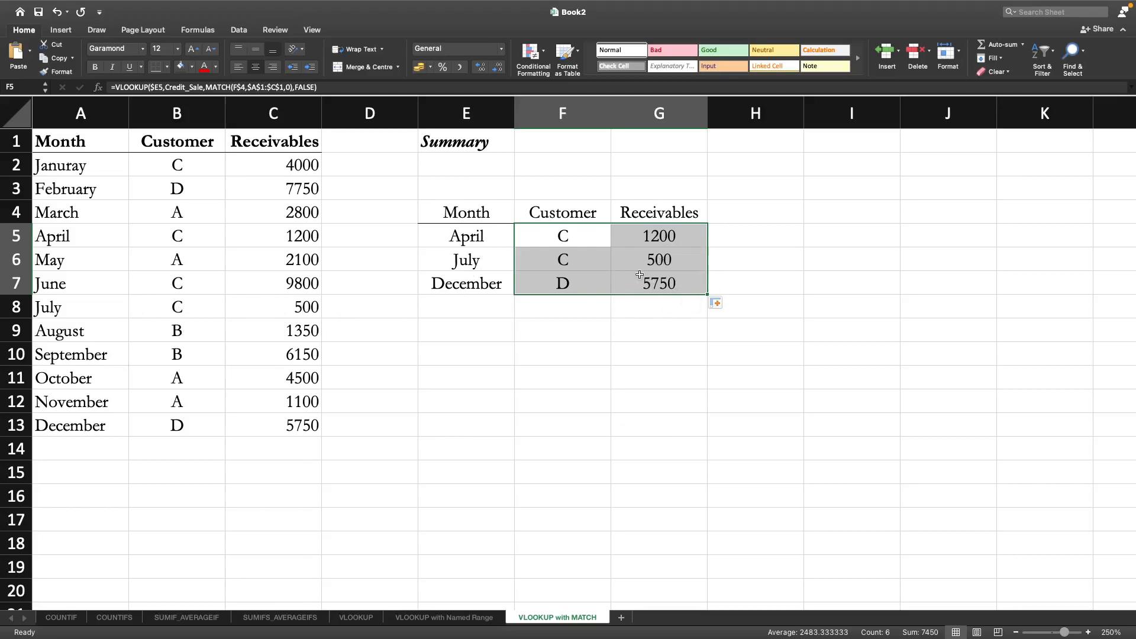
left_click(622, 379)
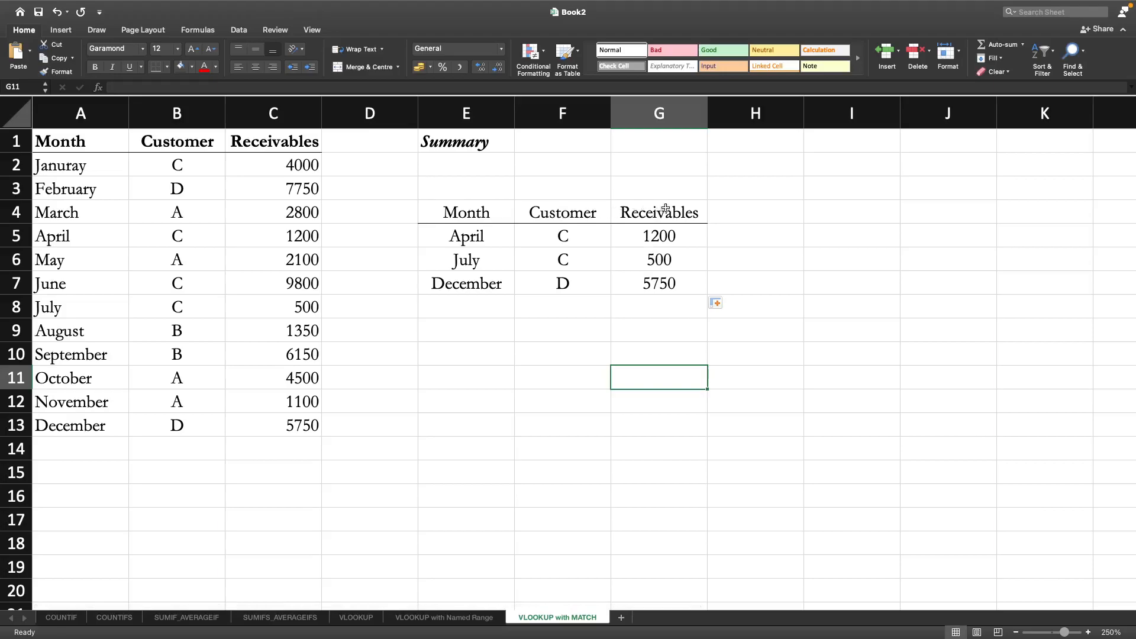
Step: Clear the Customer and Receivables headers from F4 and G4 of the summary table
left_click(564, 213)
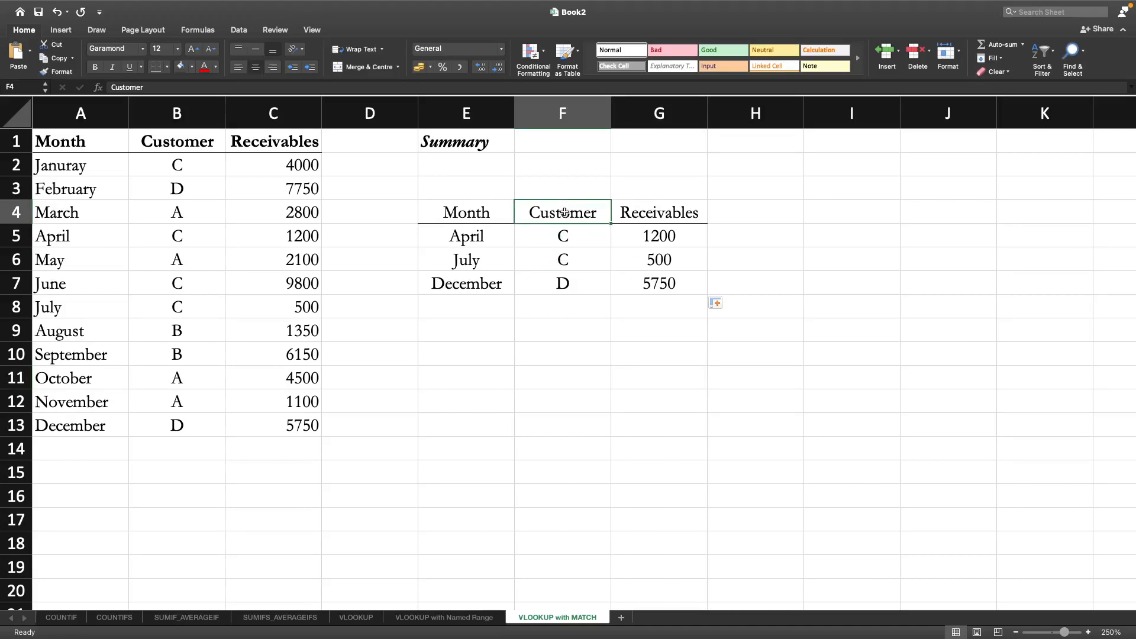
left_click(675, 211)
left_click(581, 216)
key("Delete")
left_click(623, 217)
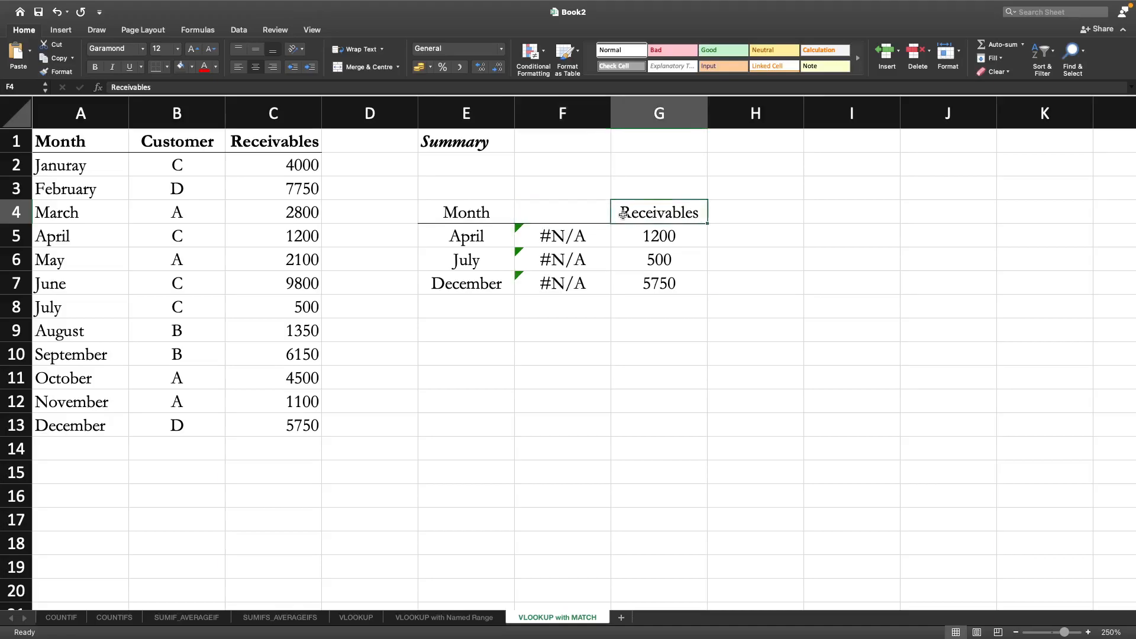
key("Delete")
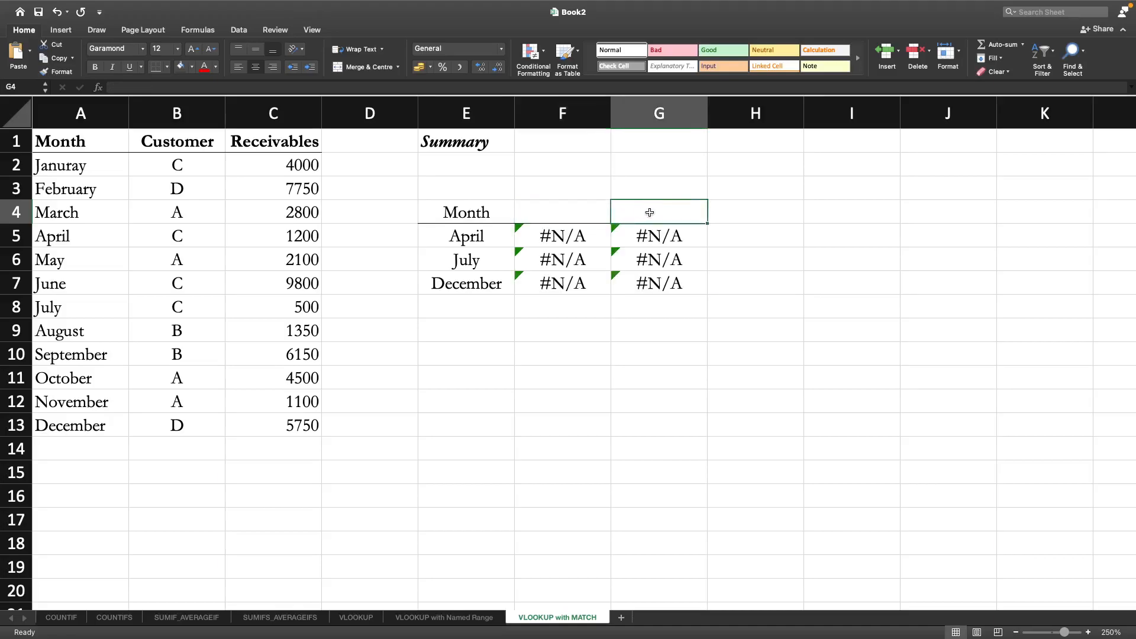
Step: Enter the summary headers in swapped order, with Customer in G4 and Receivables in F4
type("Customer")
left_click(550, 216)
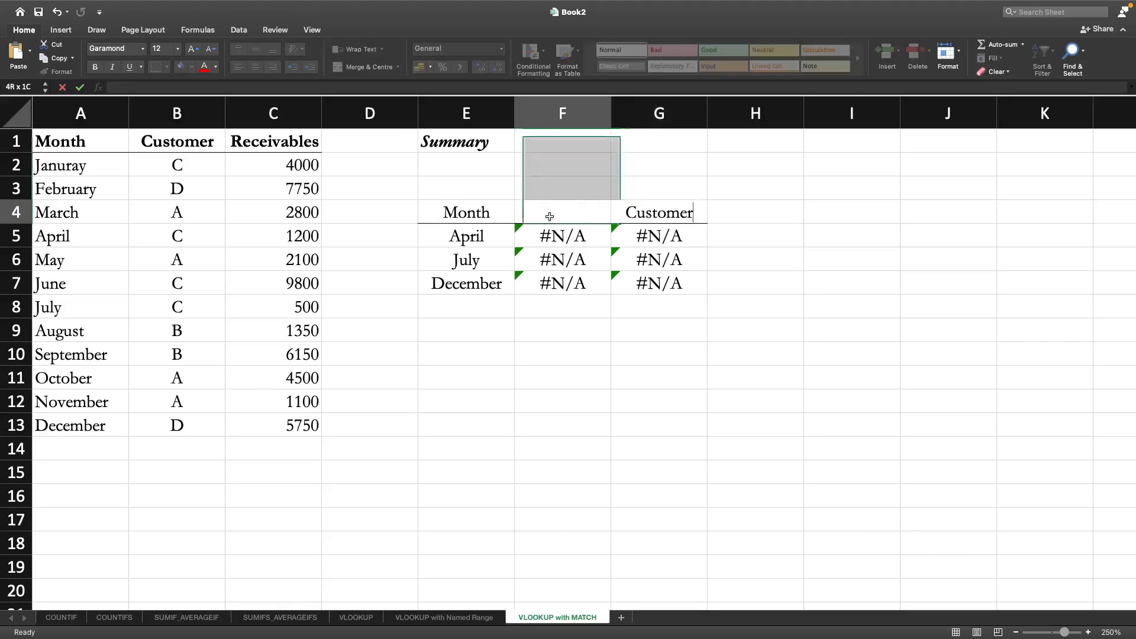
type("Receivables")
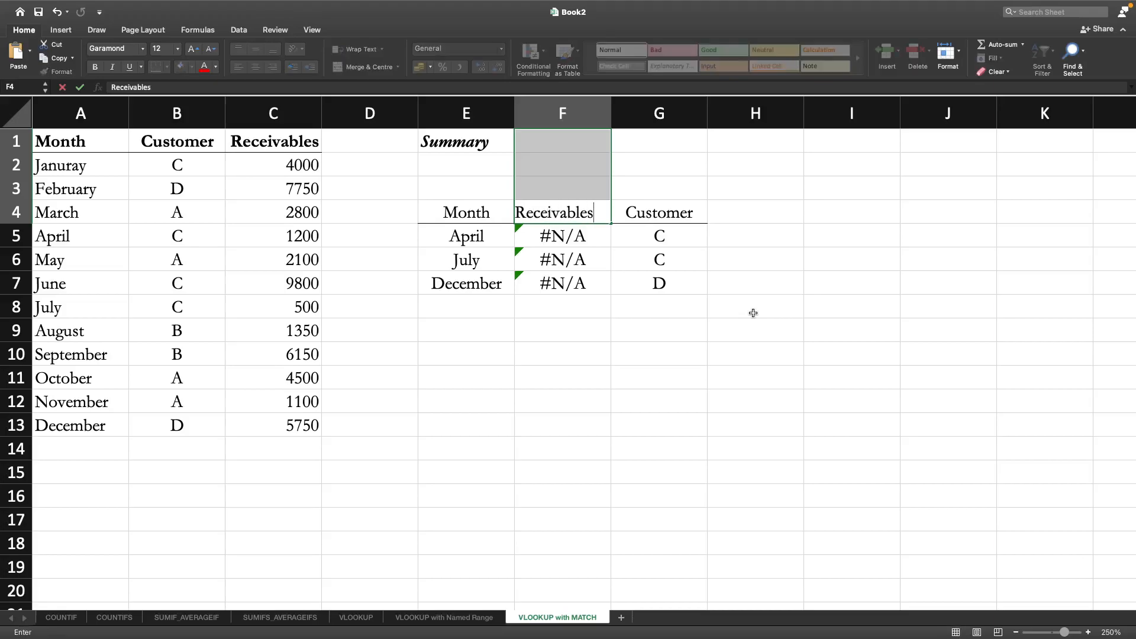
key("Return")
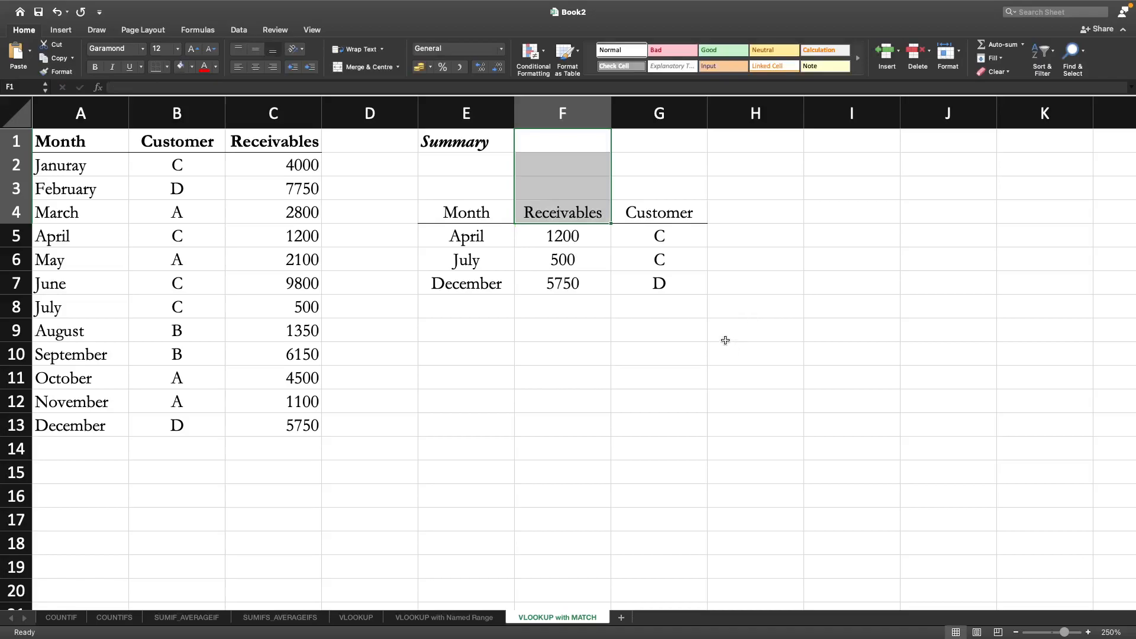
left_click(751, 386)
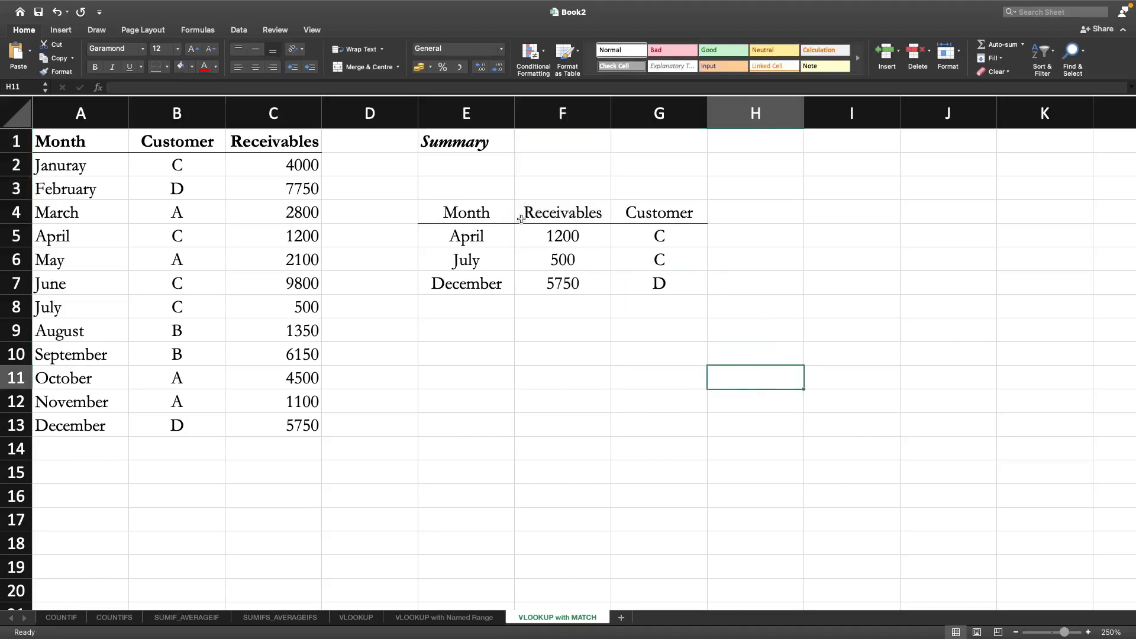